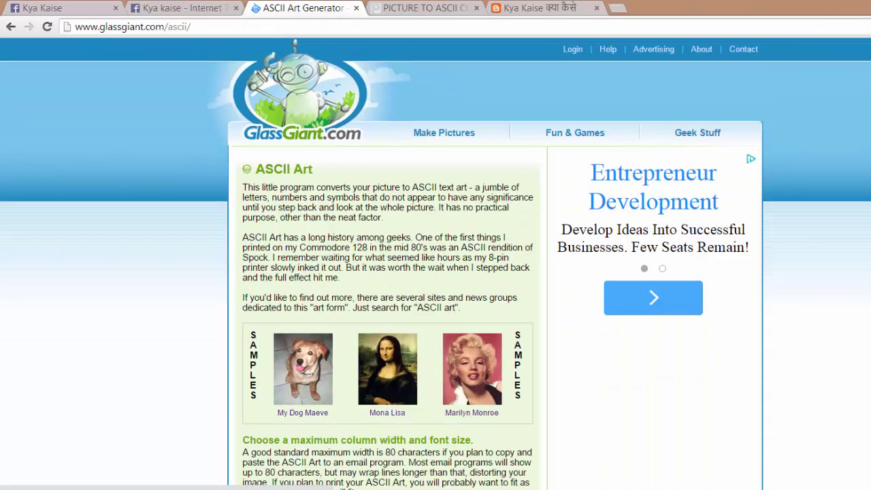
View the ASCII art version of the Mona Lisa sample and return to the generator page.
scroll(435, 264, down, 1)
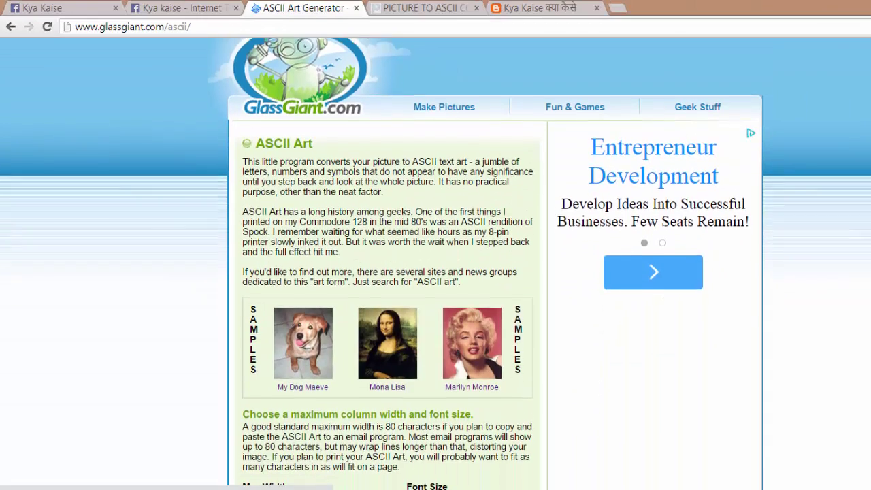
scroll(435, 264, down, 1)
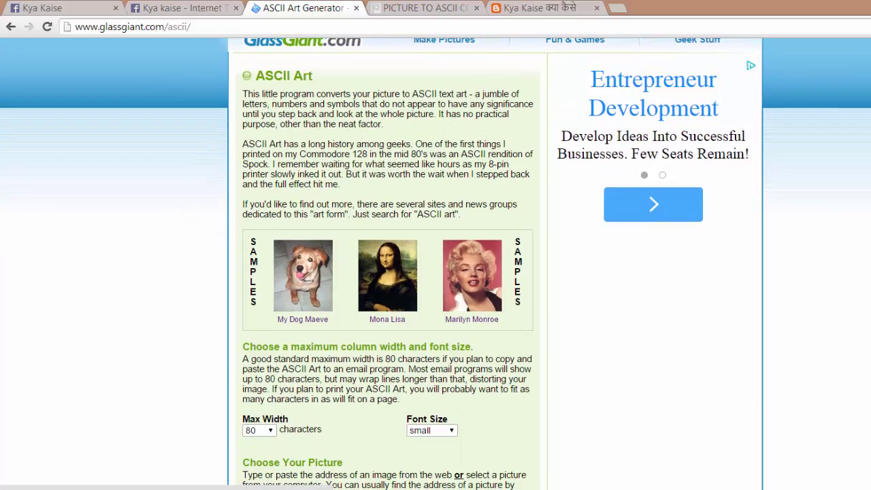
scroll(435, 264, down, 1)
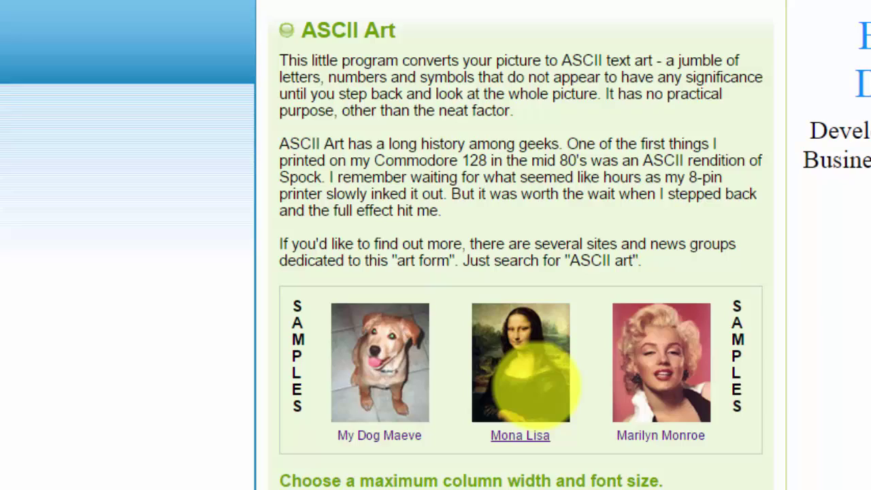
click(537, 385)
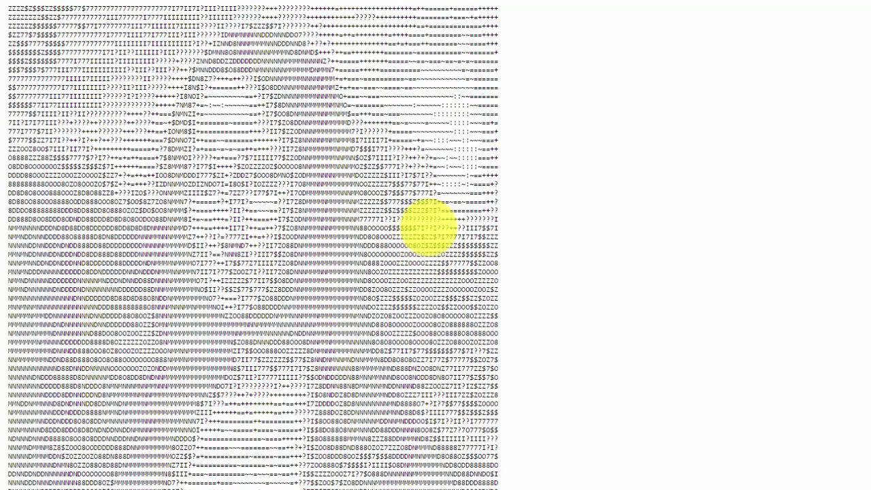
key(alt+Left)
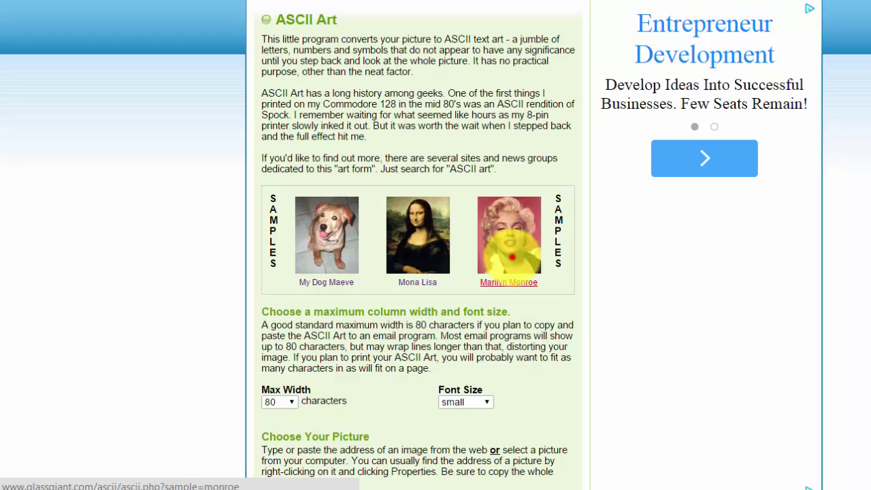
View the Marilyn Monroe sample's ASCII rendering from top to bottom and return to the generator page.
click(511, 256)
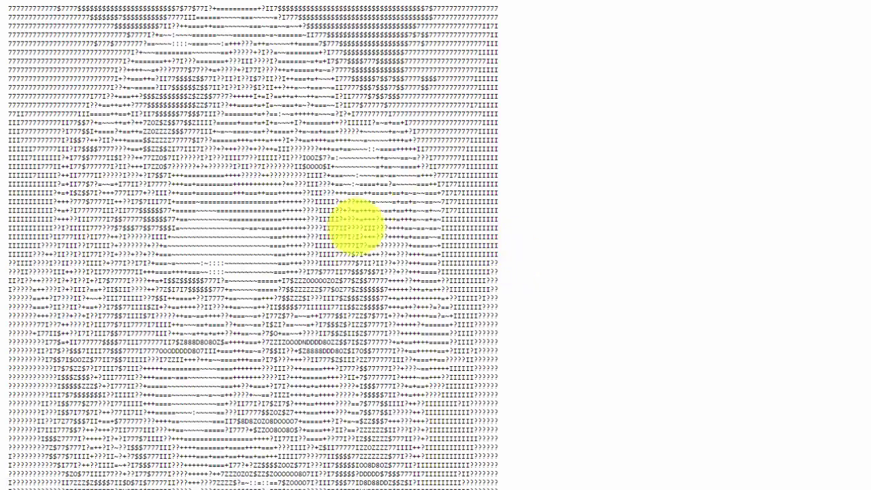
scroll(540, 315, down, 3)
scroll(253, 245, down, 2)
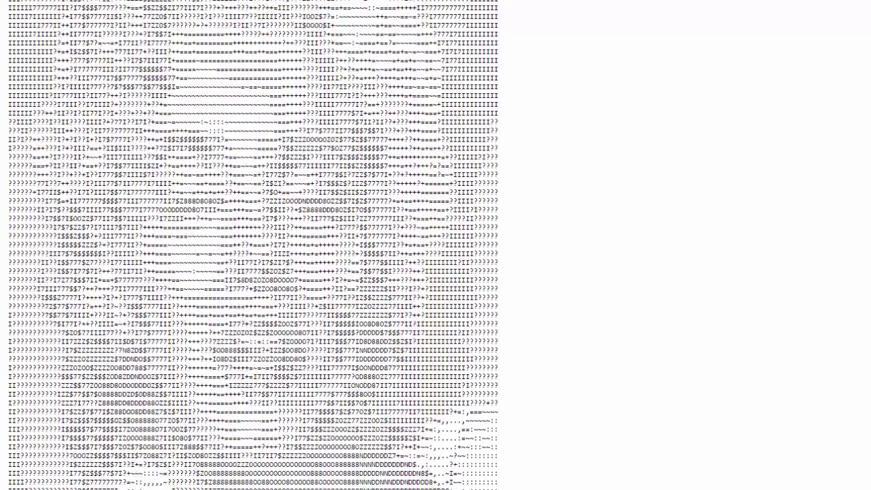
key(alt+Left)
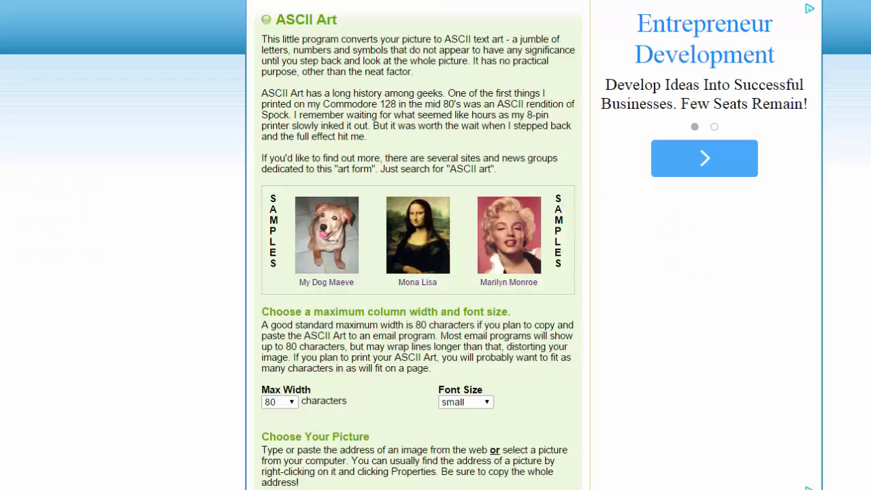
Set the ASCII art's maximum width to 80 characters and its font size to small.
scroll(436, 245, down, 3)
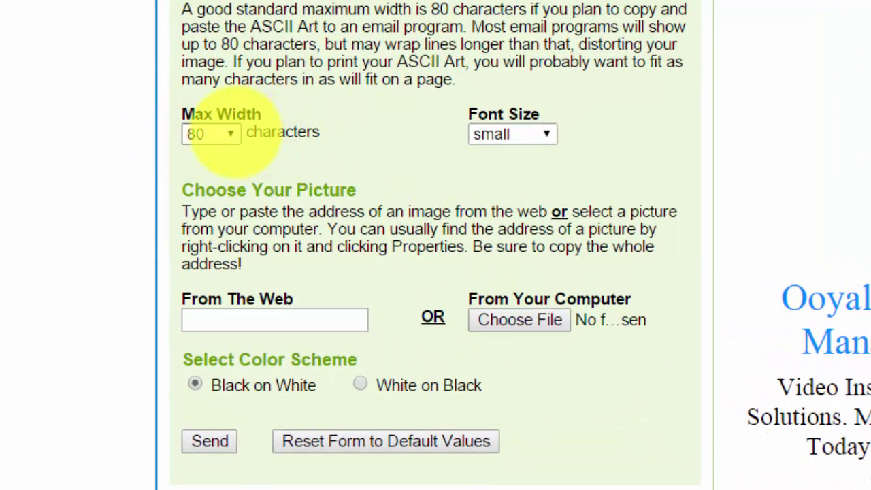
click(231, 133)
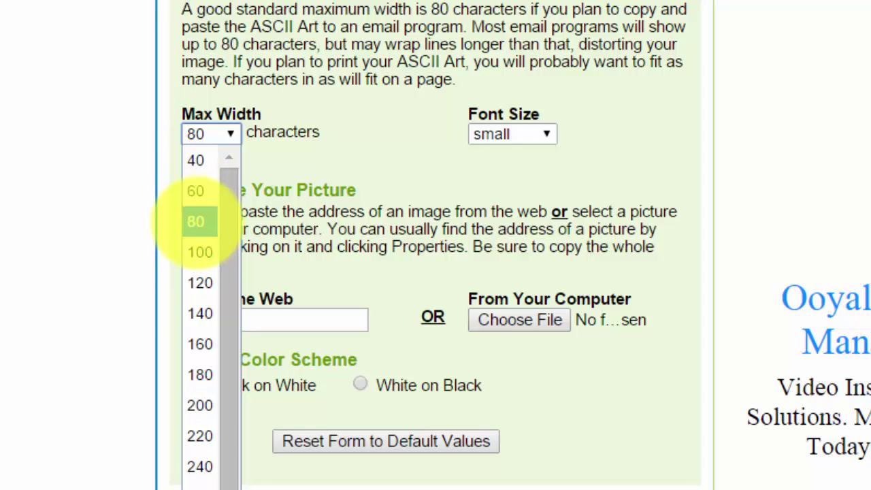
click(195, 221)
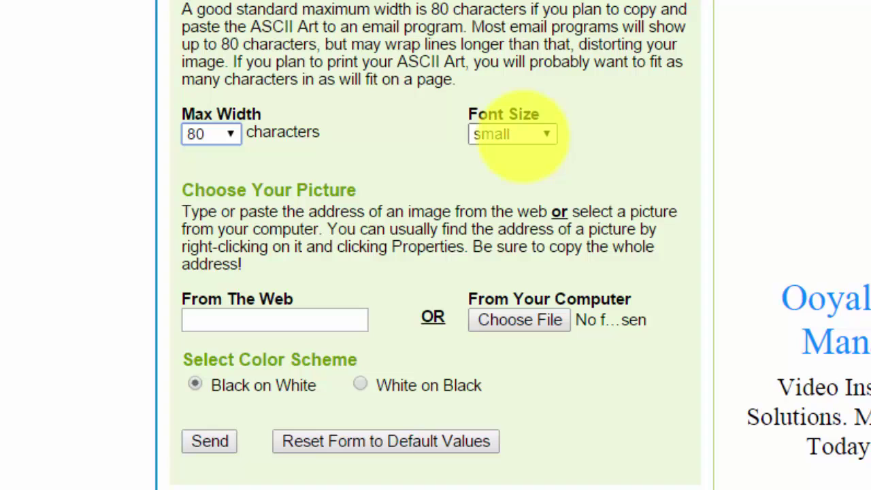
click(520, 135)
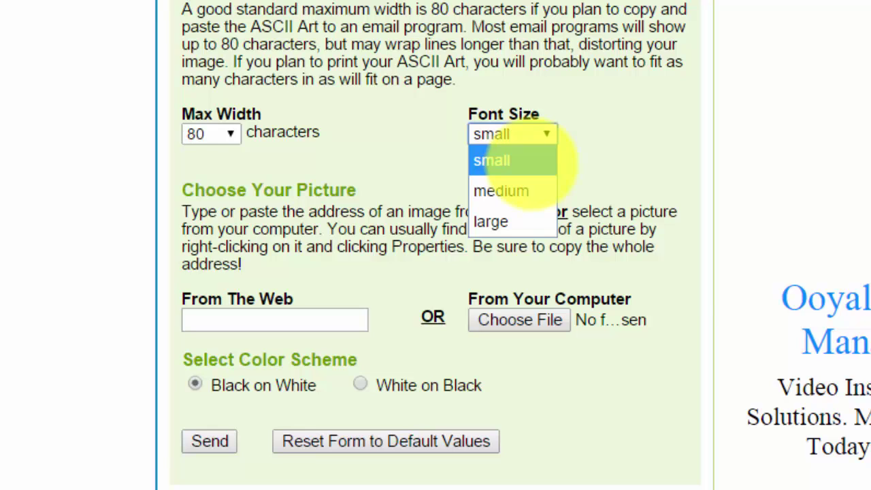
click(529, 162)
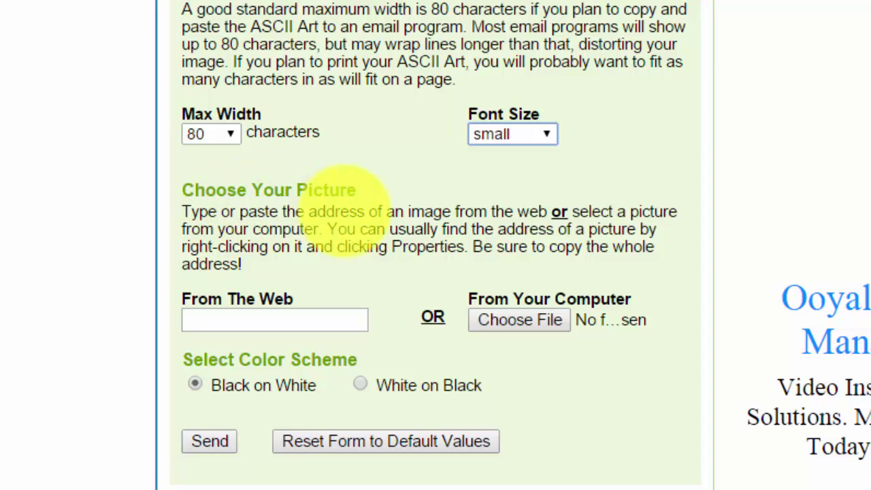
Choose the square JPEG logo with green KYA KAISE lettering from the Branding 3 folder and submit it for ASCII conversion.
click(237, 324)
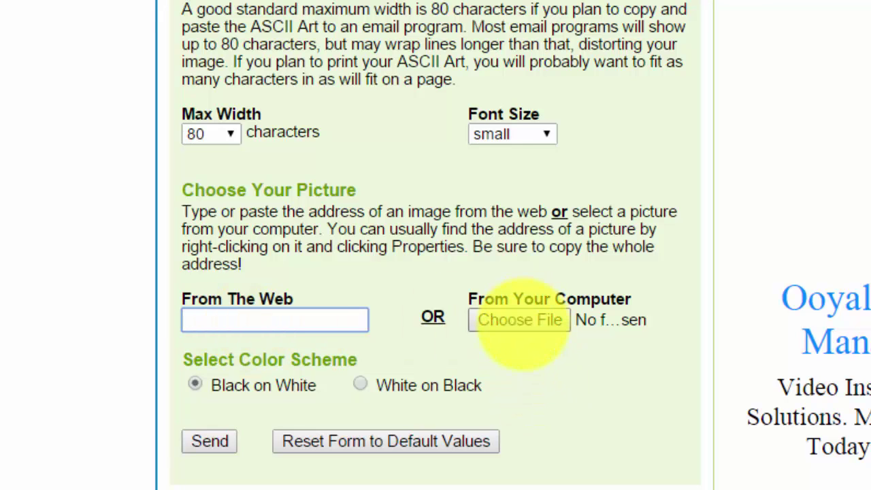
click(521, 323)
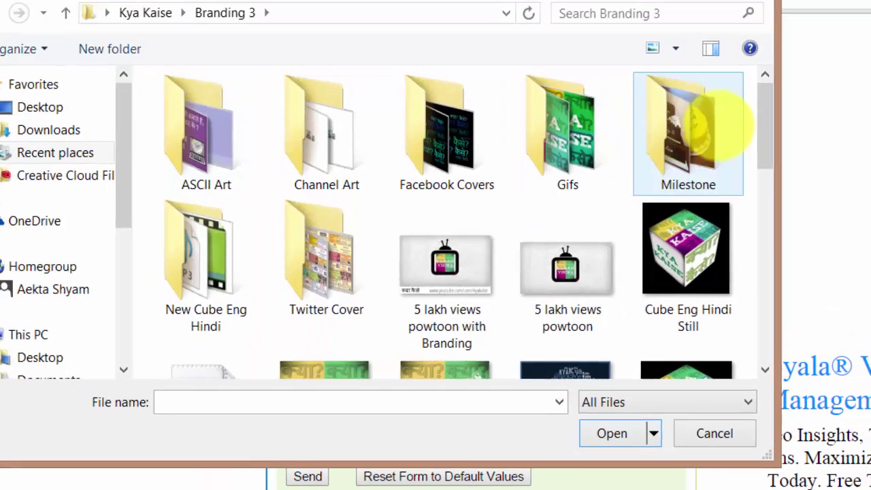
scroll(435, 191, down, 5)
scroll(681, 231, up, 2)
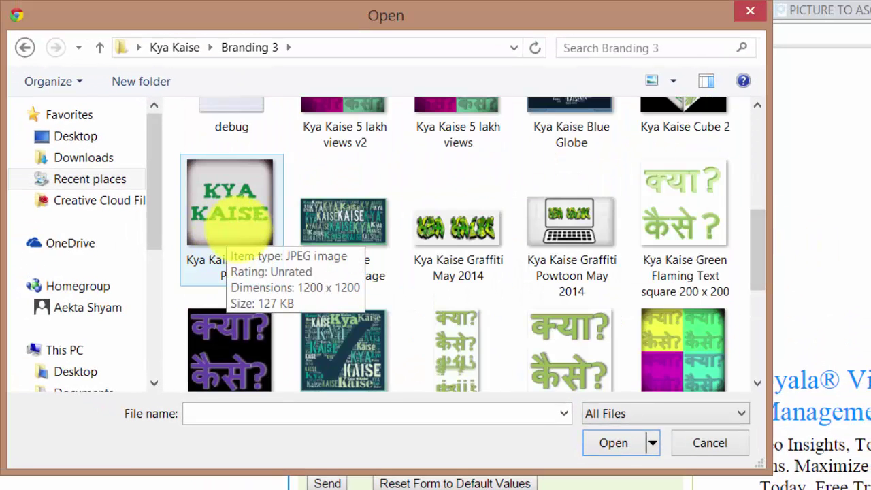
double_click(235, 227)
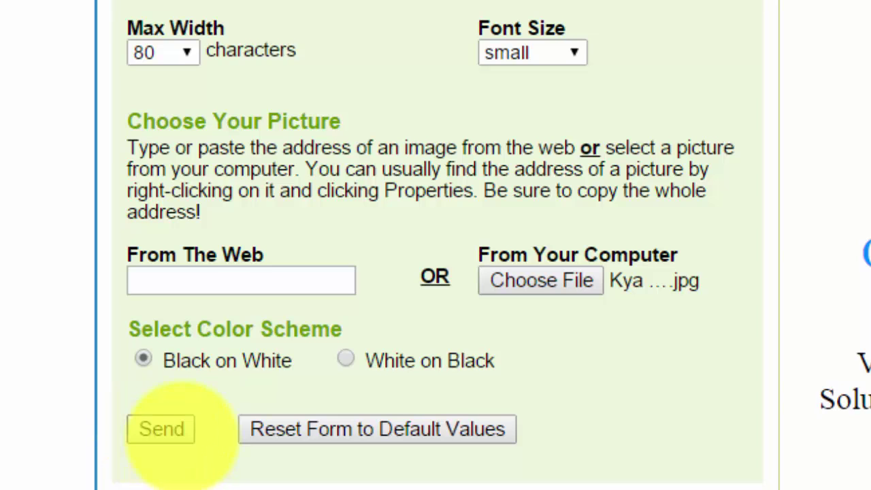
click(175, 432)
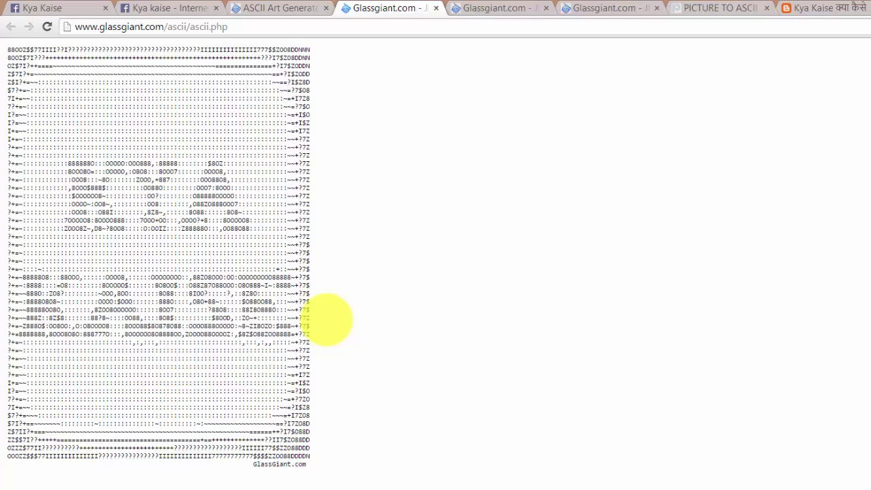
Capture the screen showing the ASCII result, open Paint and paste the screenshot onto the blank canvas.
key(Print)
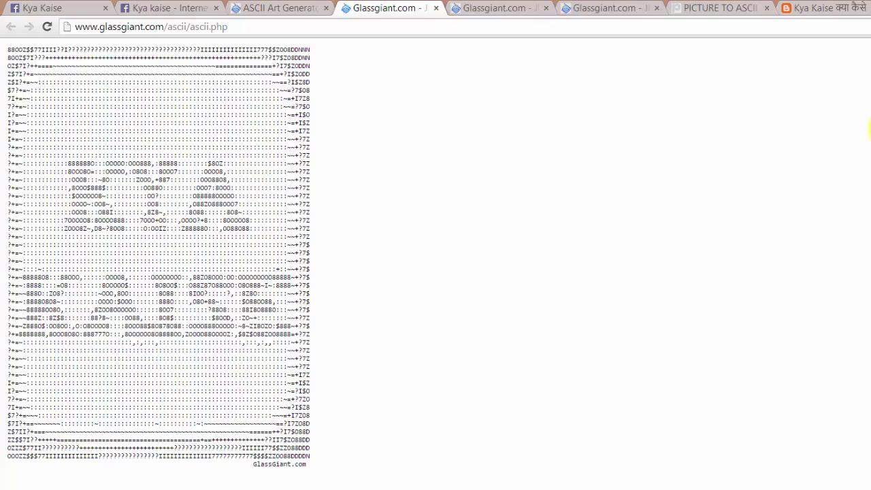
click(837, 124)
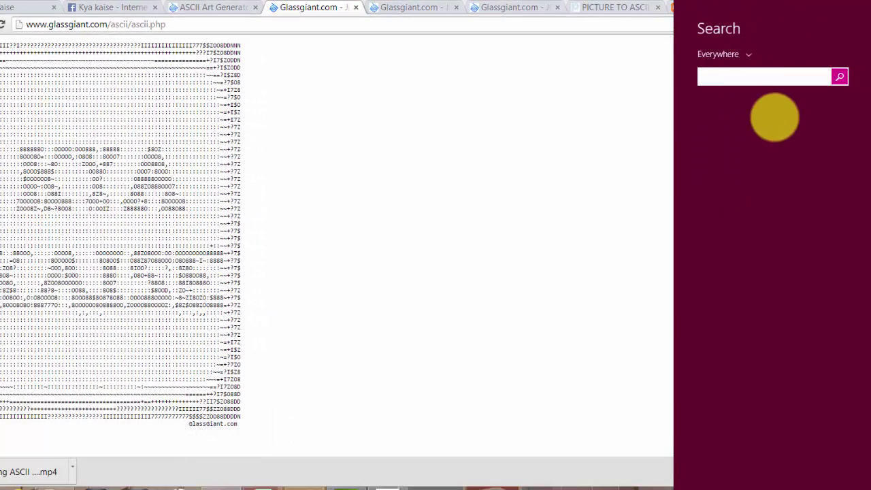
text(paint)
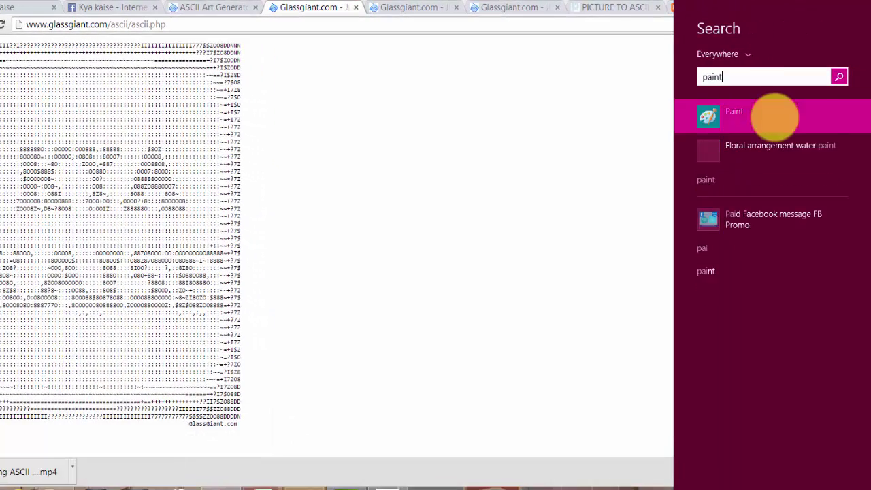
click(774, 117)
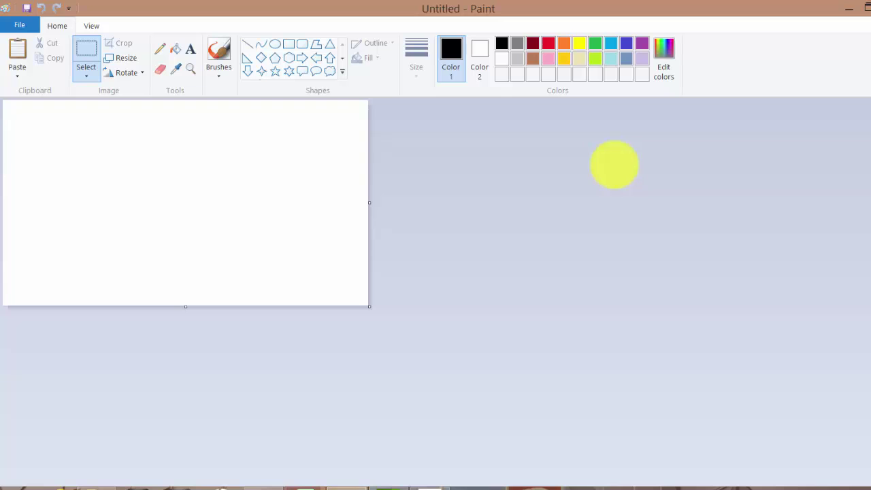
key(ctrl+v)
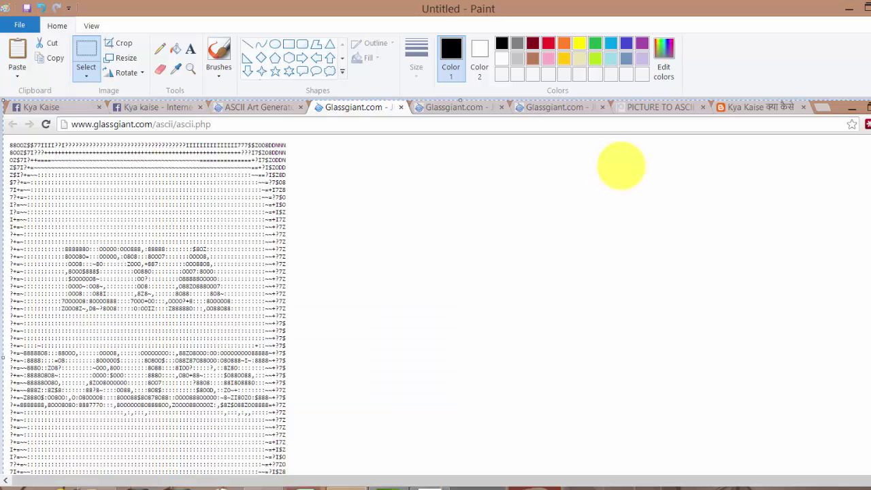
Crop the pasted screenshot to a rectangular selection around the ASCII logo, excluding the browser window and blank area.
scroll(435, 286, down, 2)
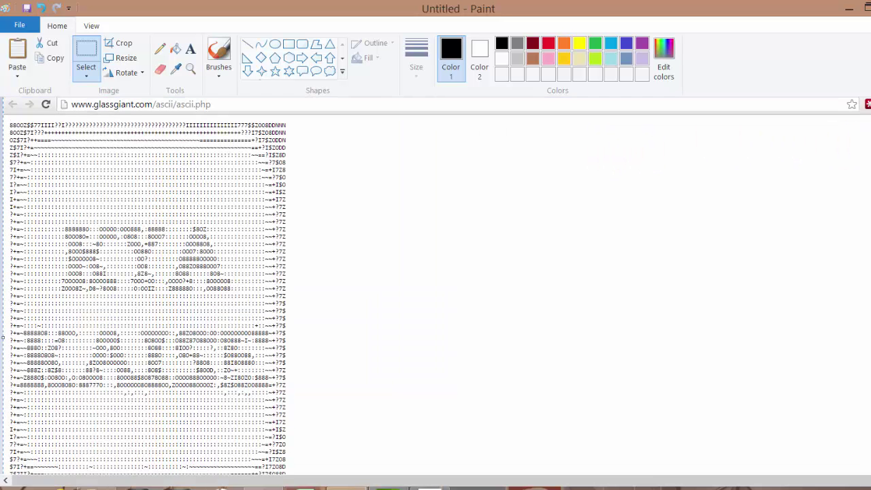
scroll(436, 286, down, 1)
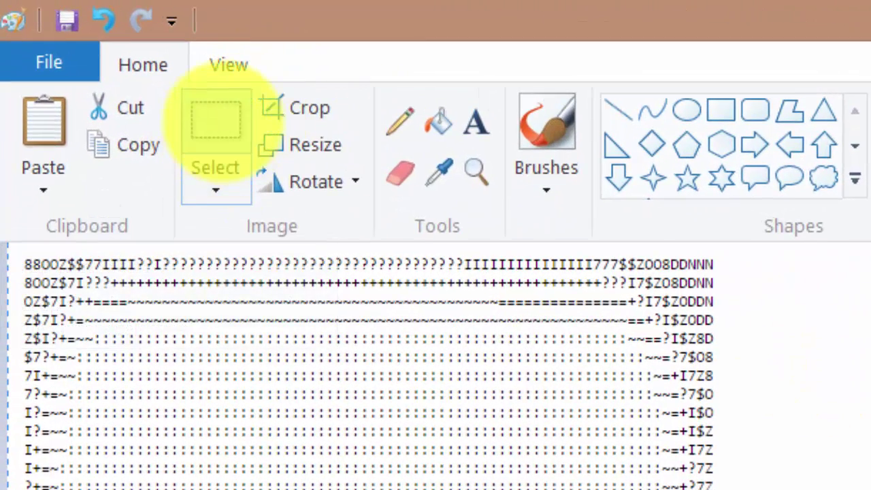
click(218, 121)
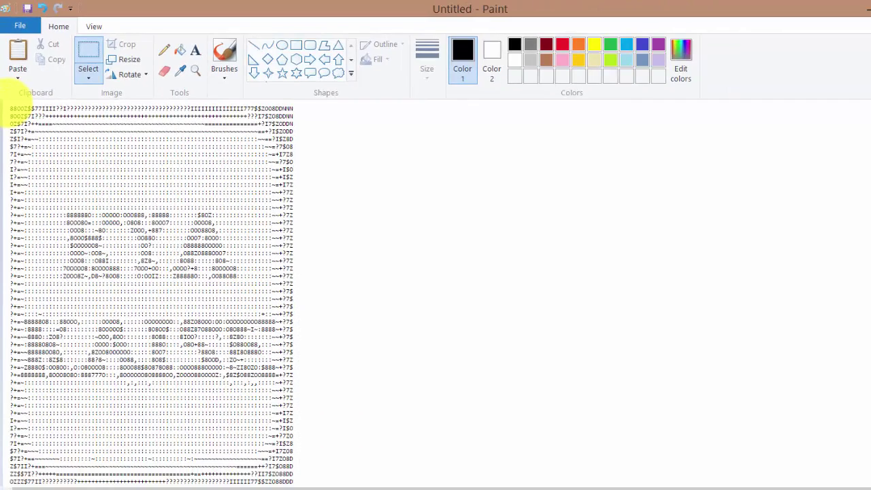
mouse_move(9, 102)
mouse_down()
mouse_move(16, 195)
mouse_move(78, 356)
mouse_move(135, 466)
mouse_move(295, 480)
mouse_up()
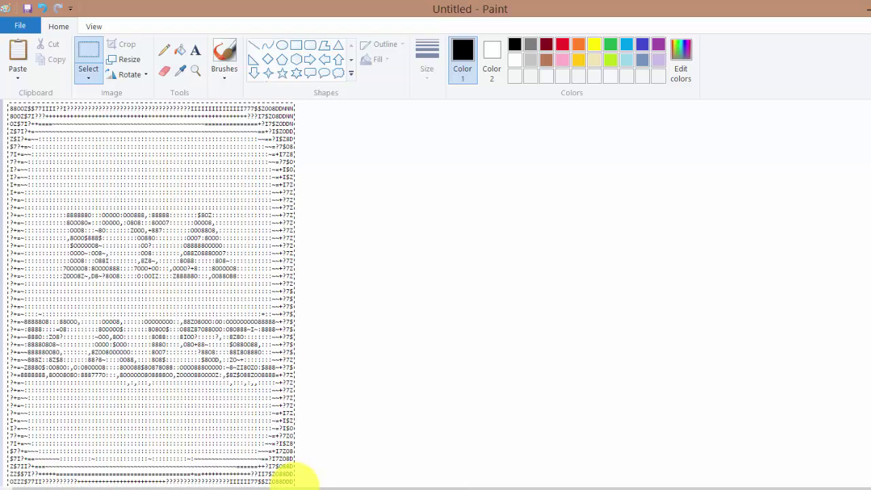
drag(295, 479, 295, 480)
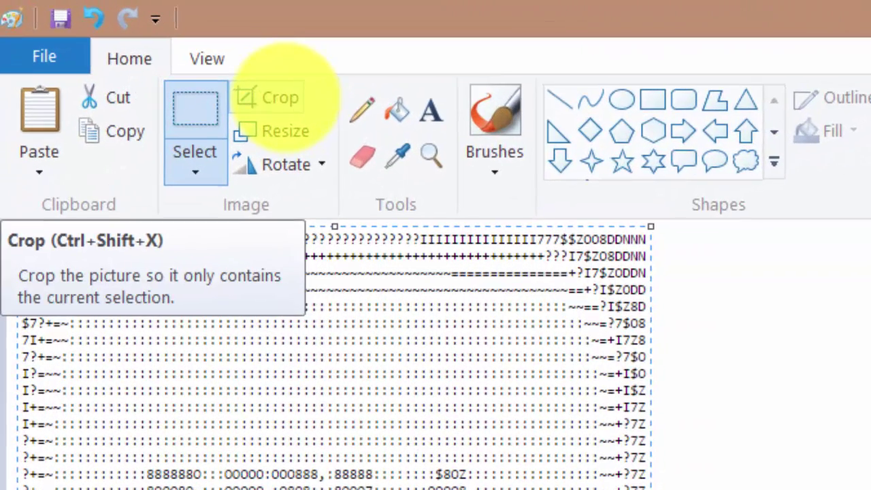
click(284, 97)
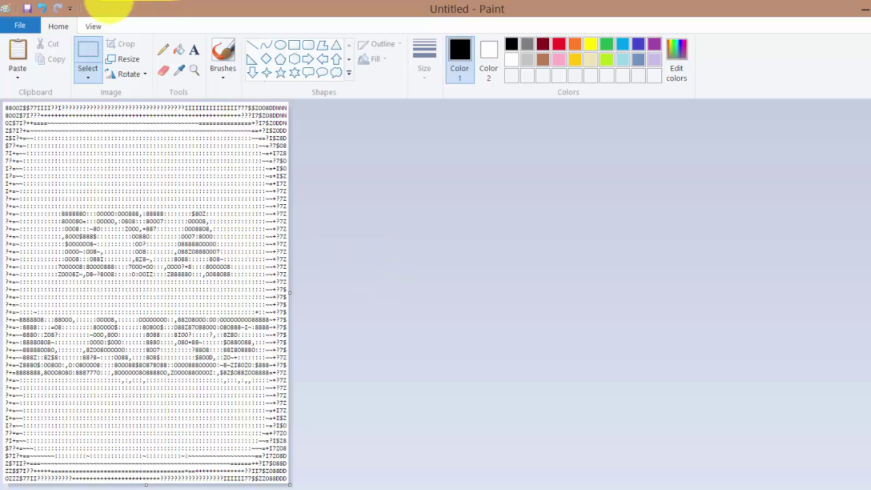
Save the cropped picture as a PNG named KYA KAISE LOGO in the ASCII Art folder.
click(20, 26)
click(53, 113)
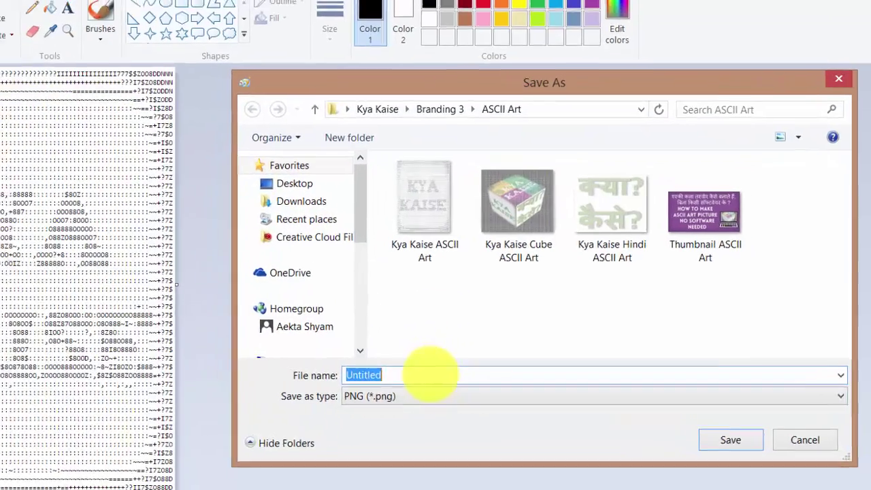
text(KYA KAISE L)
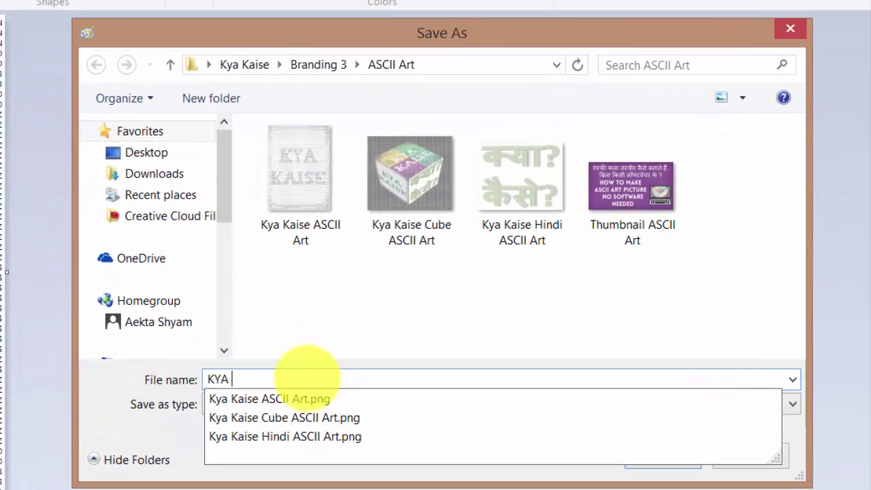
text(OGO)
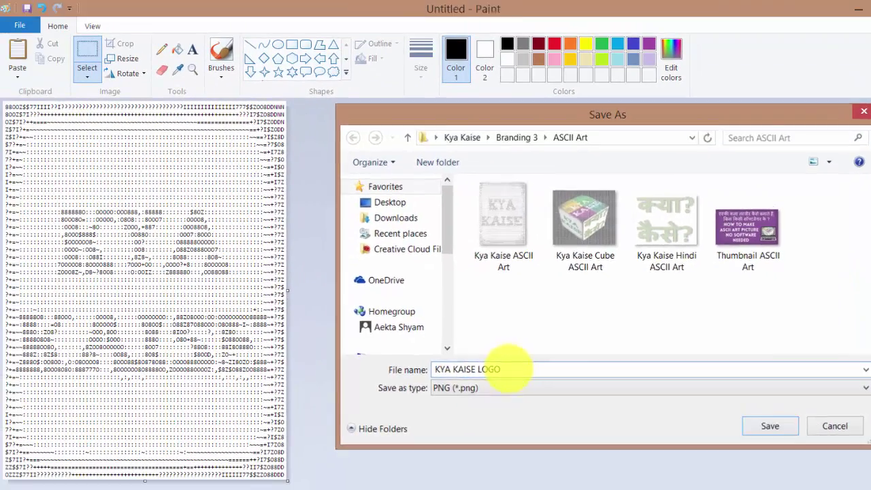
key(Return)
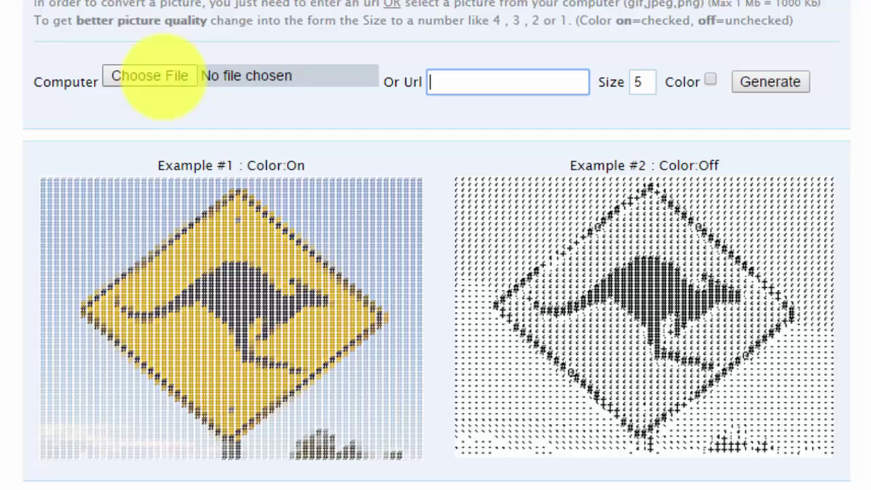
Choose the Kya Kaise Warhall inside desktop picture from the Branding 3 folder as the file to convert.
click(164, 80)
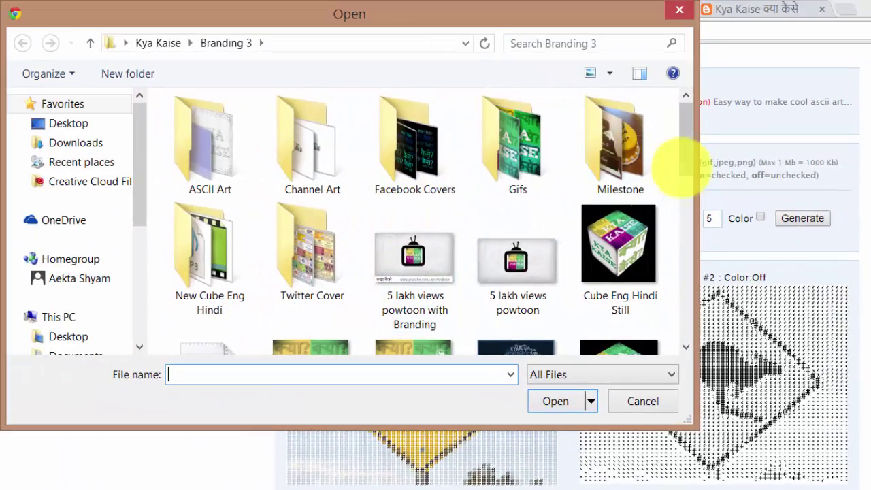
click(684, 150)
drag(684, 174, 686, 303)
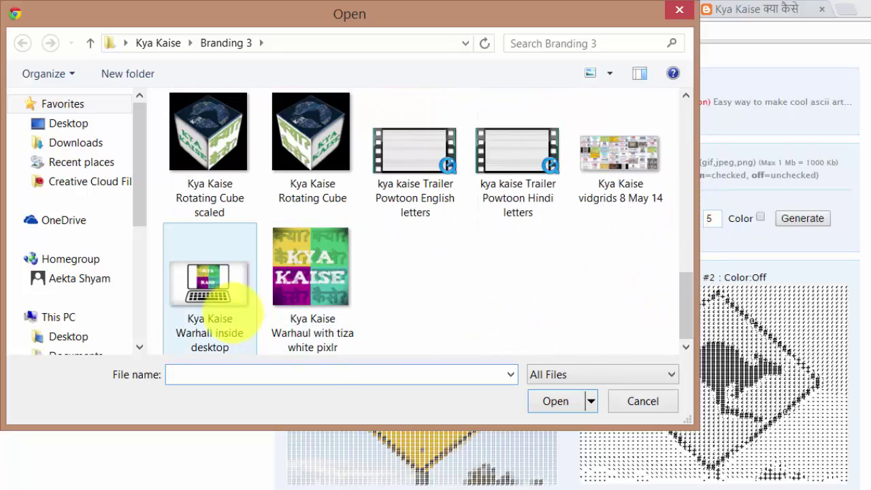
double_click(232, 311)
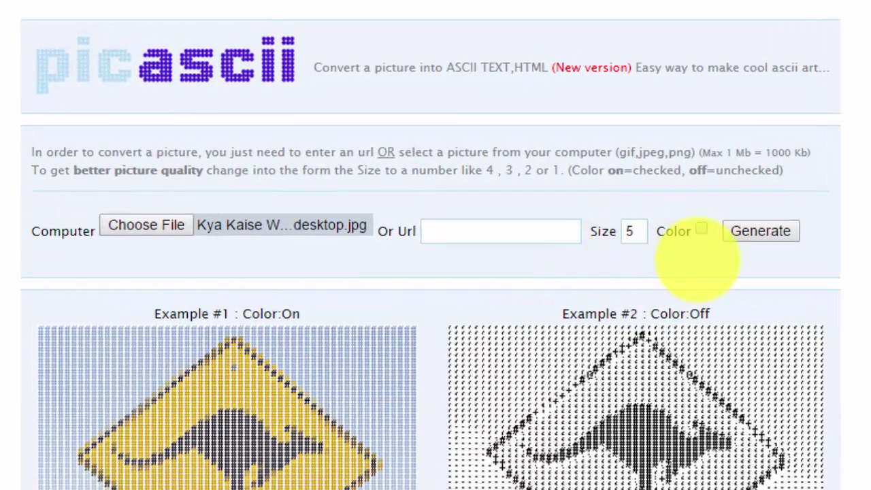
Enable color output, set the size to 3 and generate the ASCII picture.
click(701, 229)
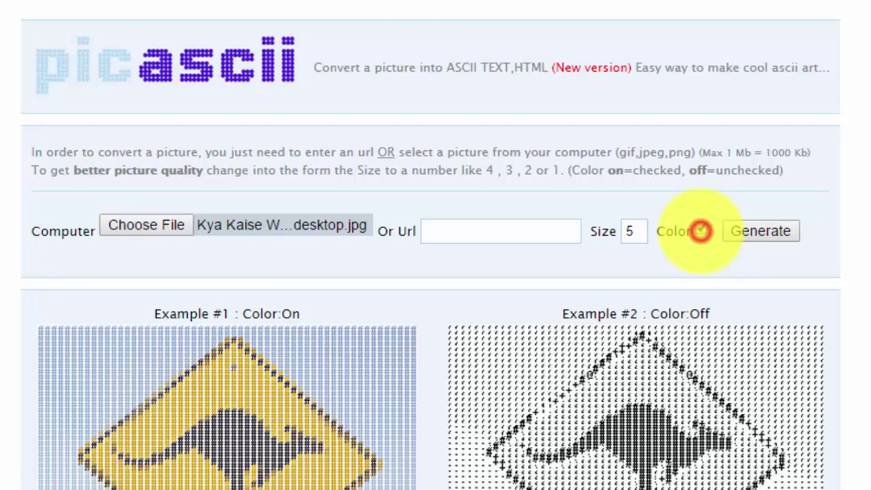
click(636, 231)
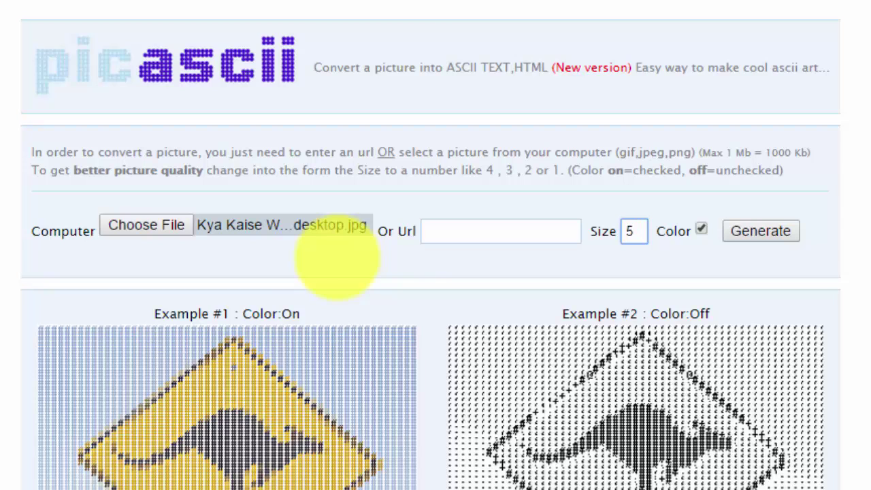
key(BackSpace)
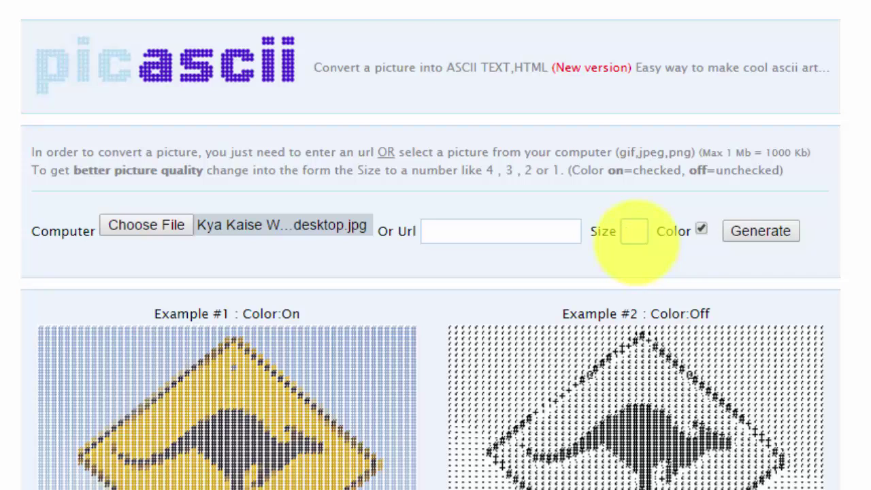
text(3)
click(623, 256)
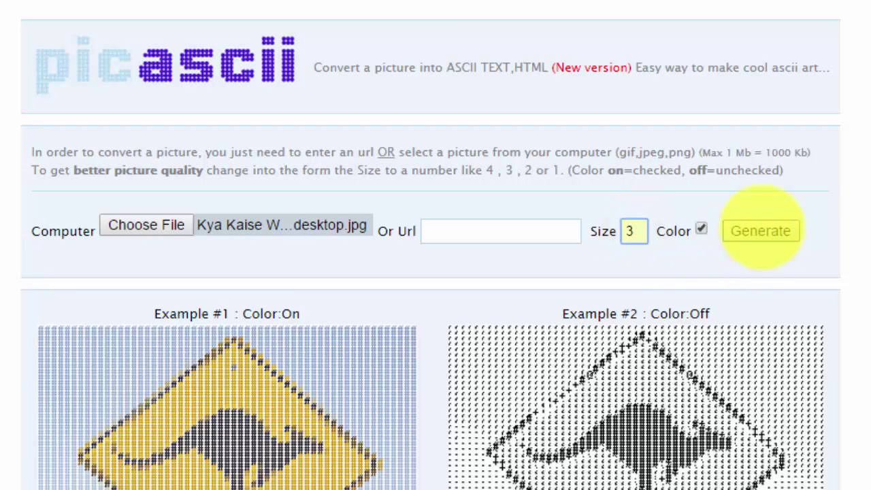
click(761, 229)
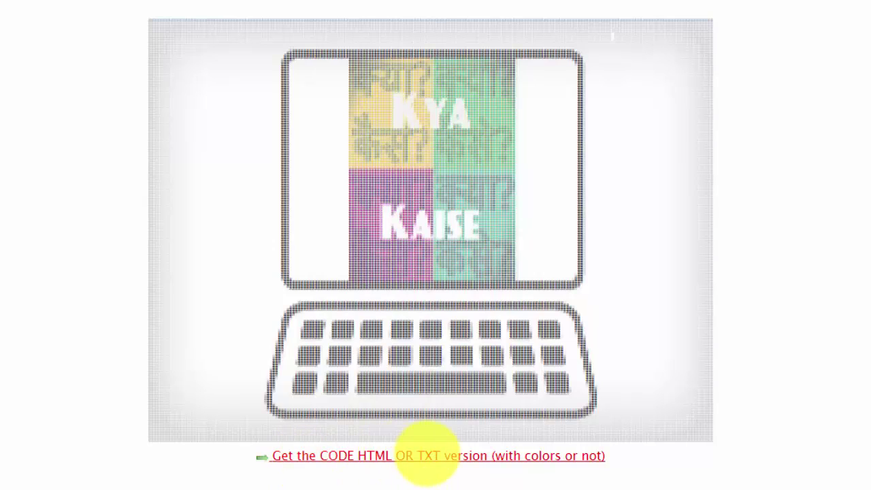
Reveal the code for the ASCII picture and copy the entire HTML version.
click(384, 456)
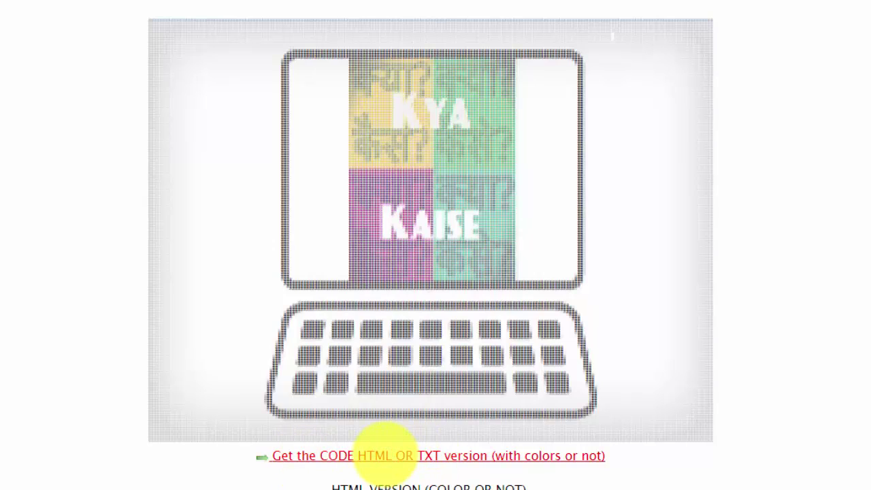
scroll(578, 272, down, 5)
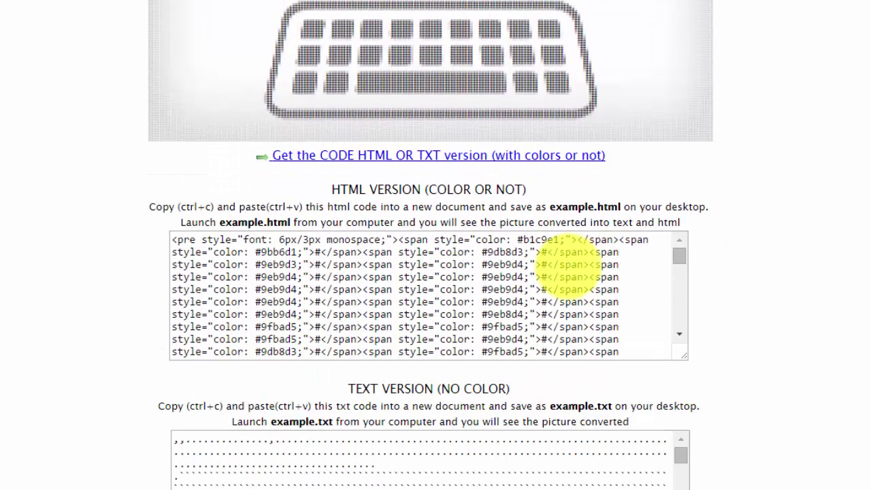
click(564, 275)
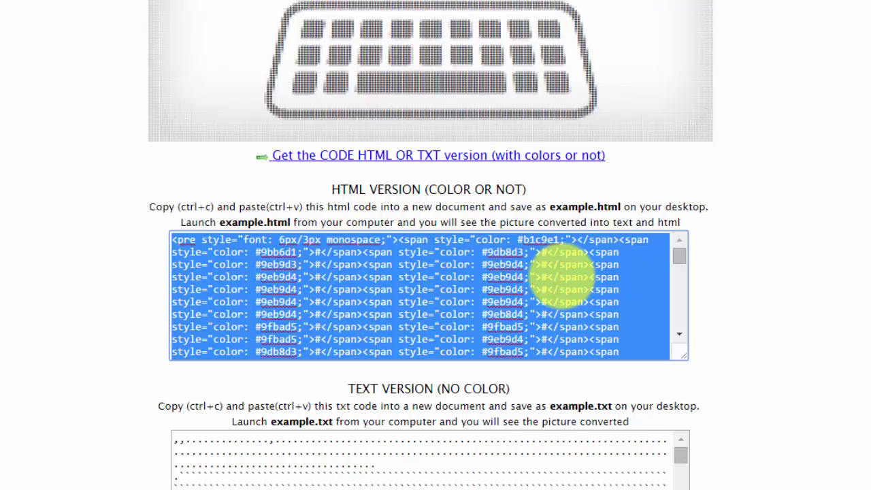
right_click(600, 304)
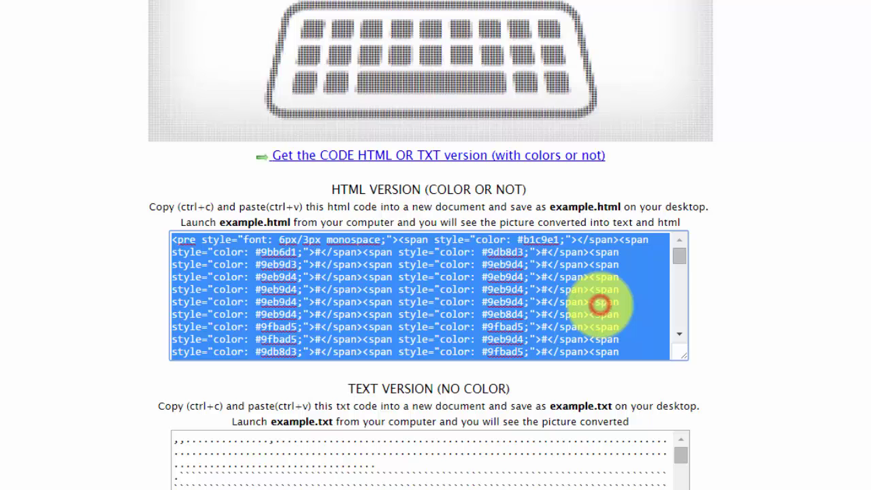
click(600, 304)
click(628, 315)
click(573, 291)
key(ctrl+a)
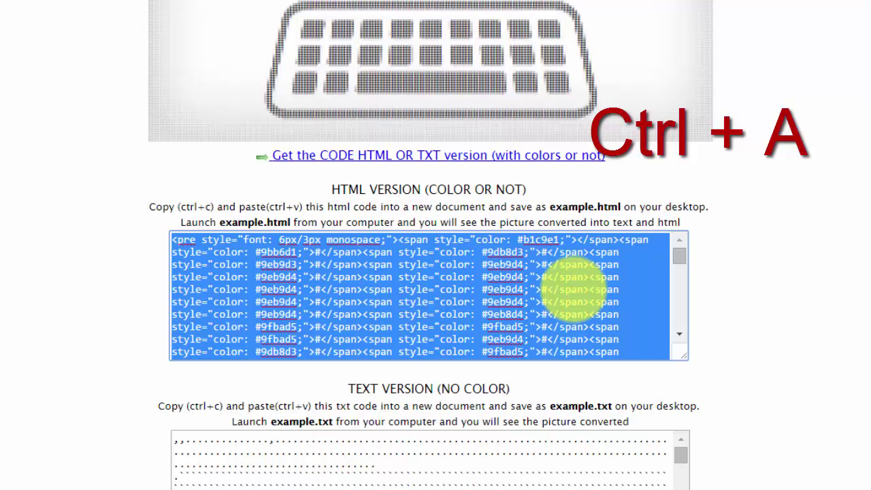
key(ctrl+c)
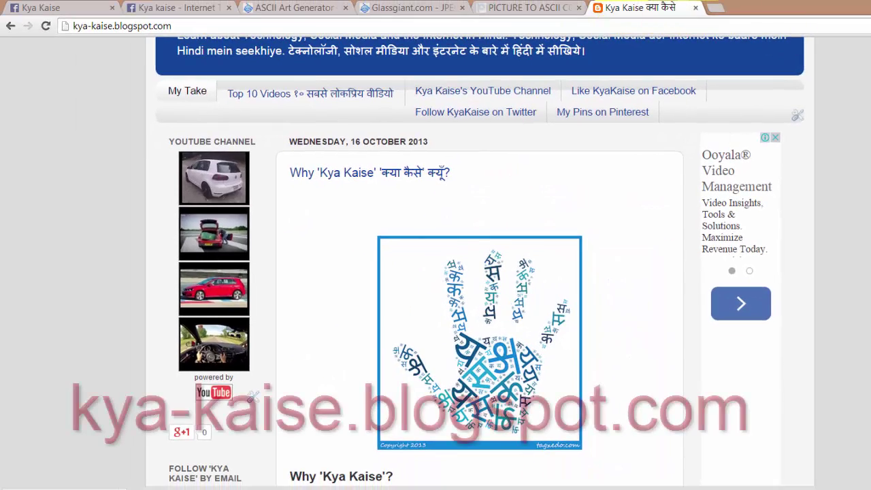
Go from the Kya Kaise blog's Top 10 Videos page to its Blogger design area and open that page for editing.
scroll(459, 272, up, 3)
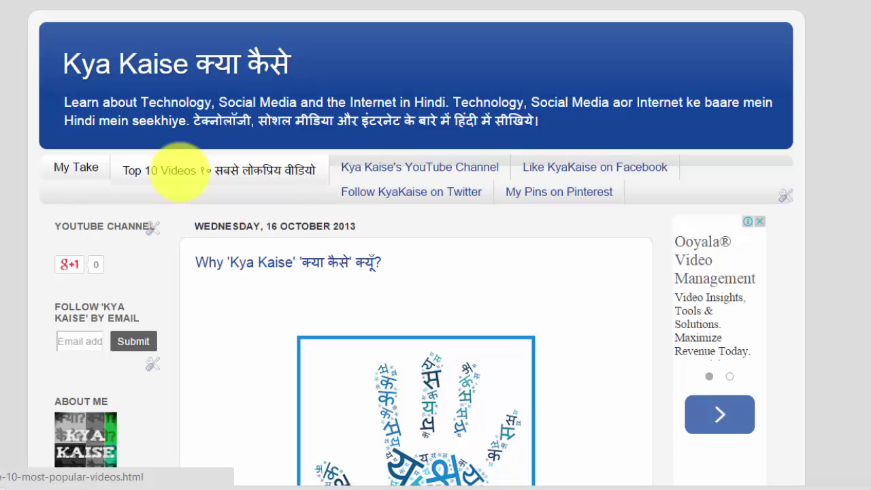
click(179, 171)
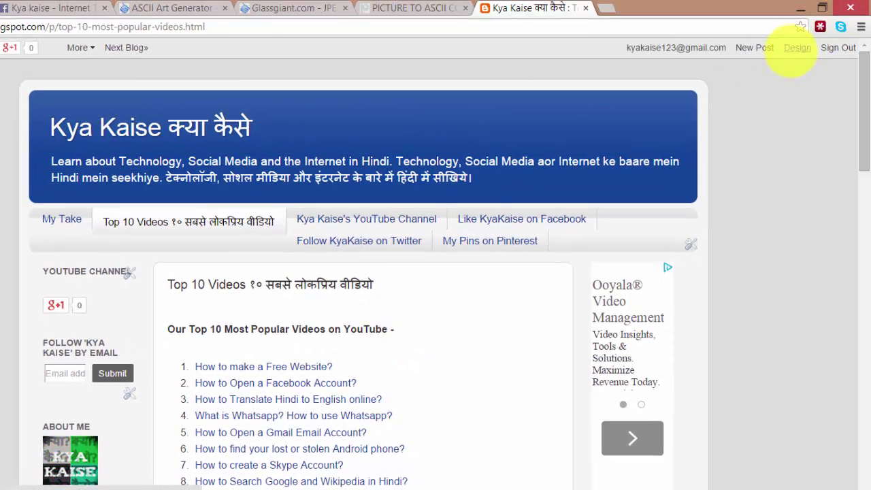
click(796, 47)
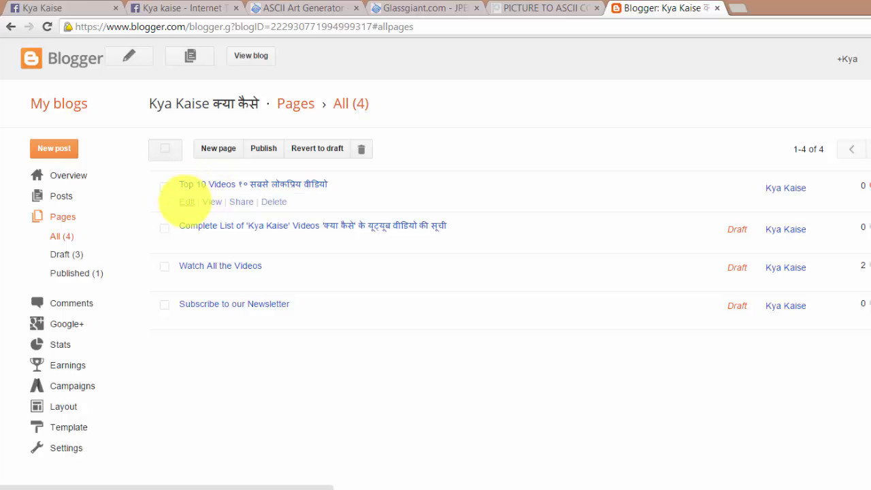
click(186, 201)
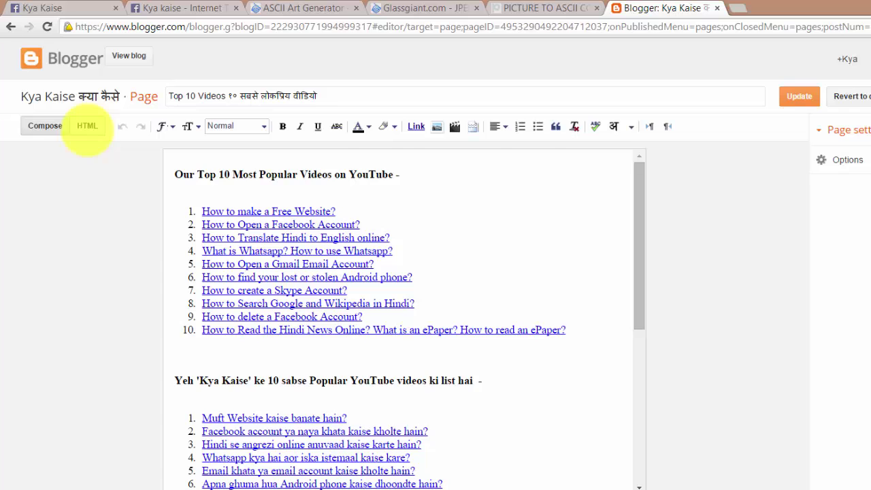
Show the page's HTML source and paste the copied ASCII code at the very beginning, above the existing markup.
click(87, 125)
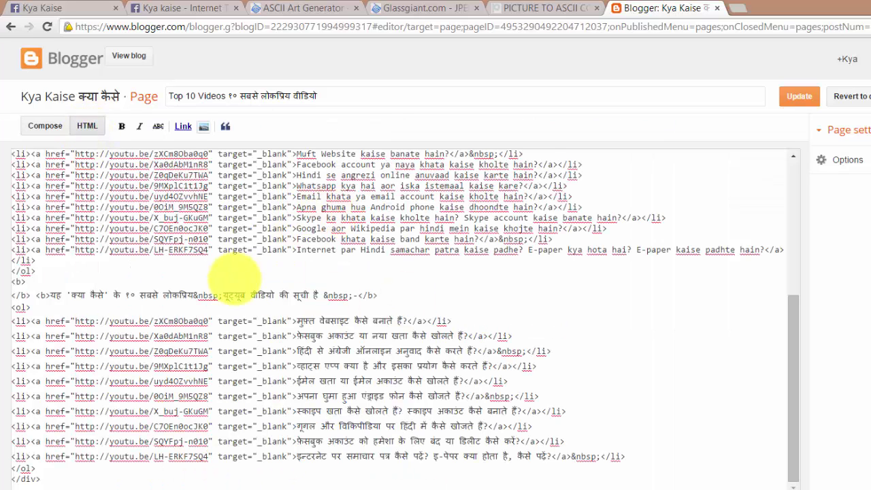
click(793, 363)
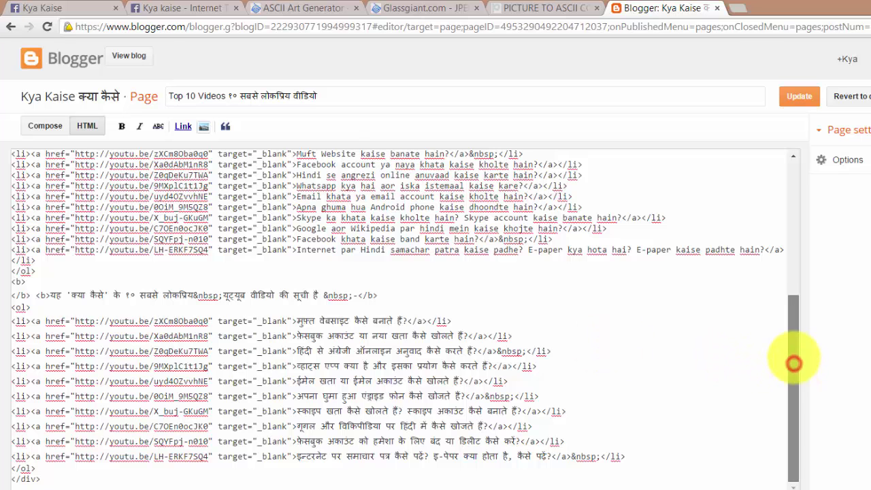
drag(794, 363, 796, 210)
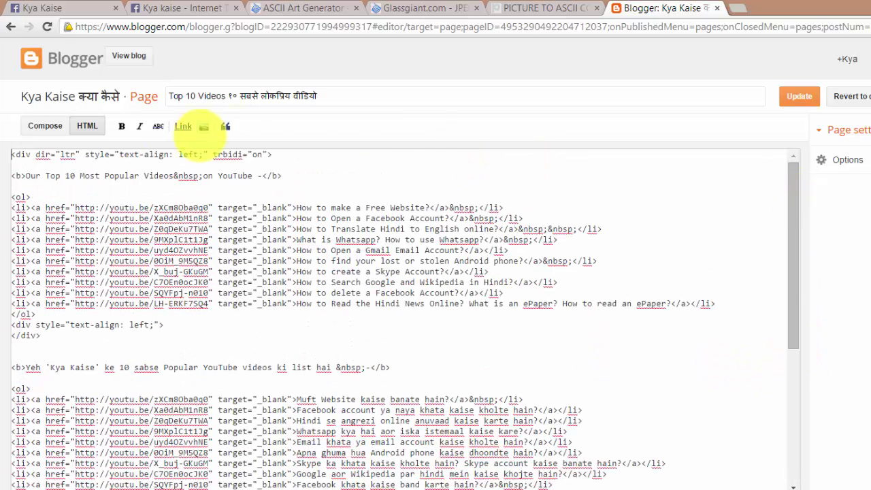
key(ctrl+v)
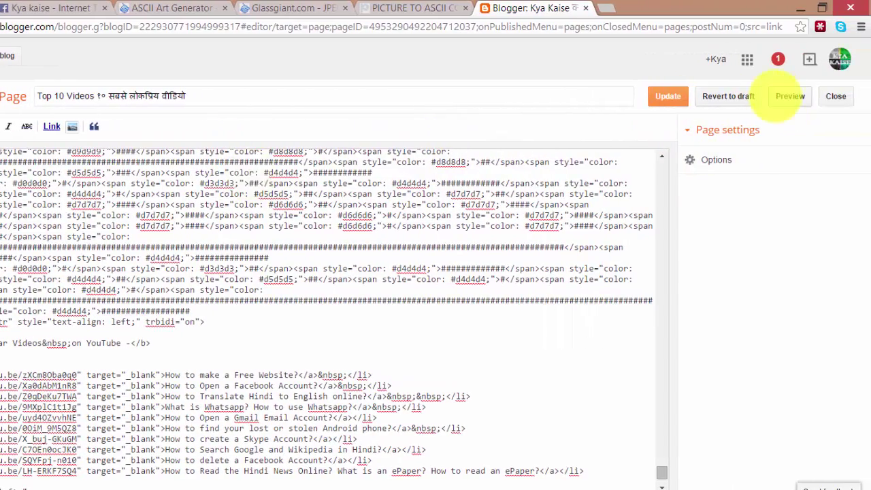
Preview the Top 10 Videos page with the ASCII picture and publish the update from the editor.
click(789, 96)
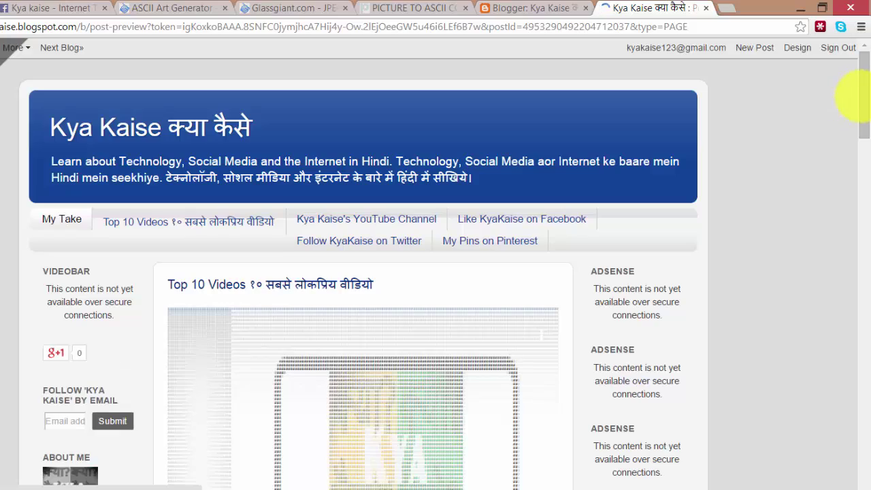
drag(857, 97, 834, 278)
click(510, 9)
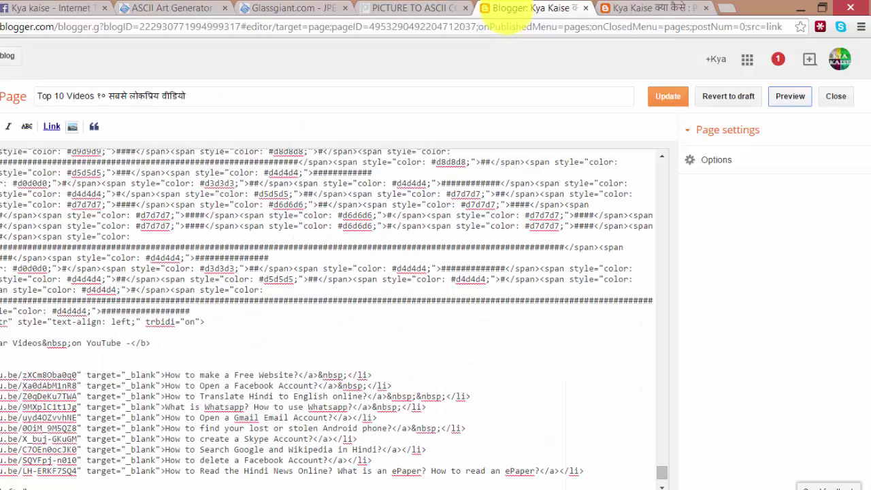
click(667, 96)
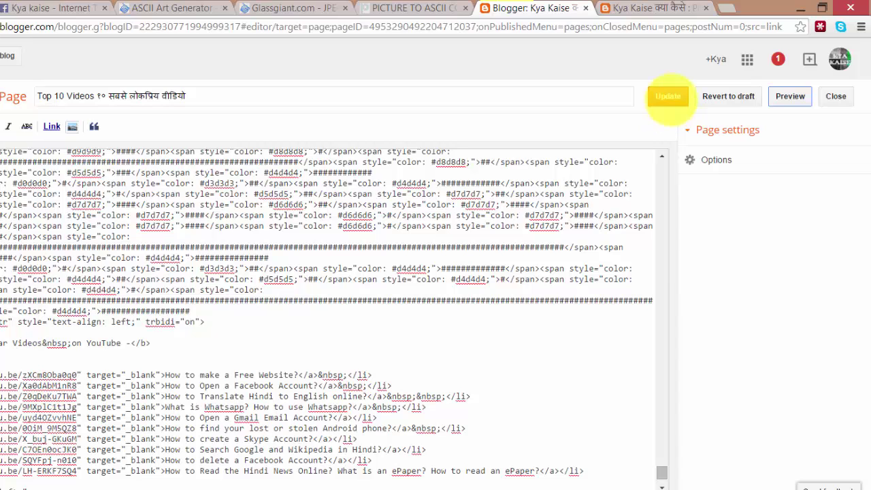
click(671, 98)
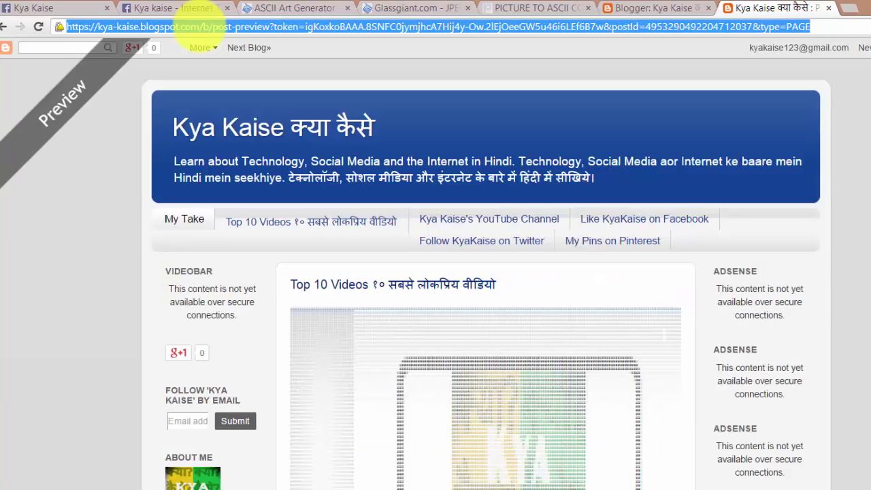
Open kya-kaise.blogspot.com and examine the ASCII picture on the published Top 10 Videos page.
text(KY)
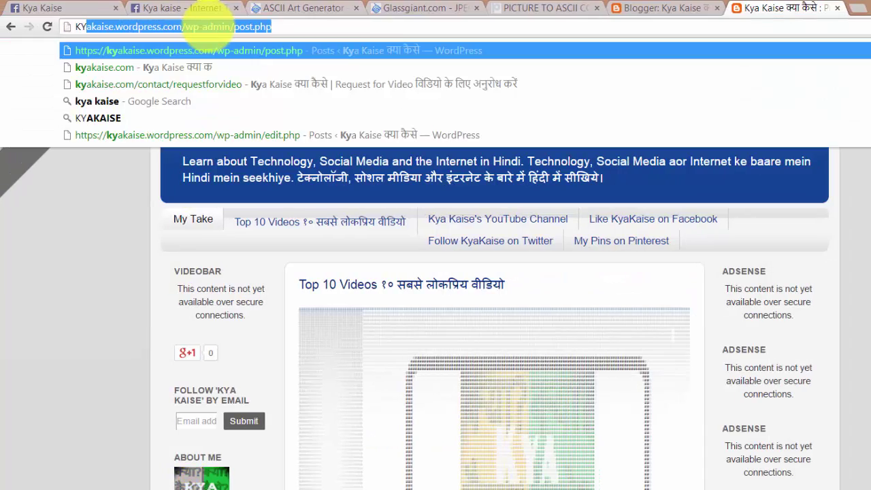
text(A-kaise.blogspot.com)
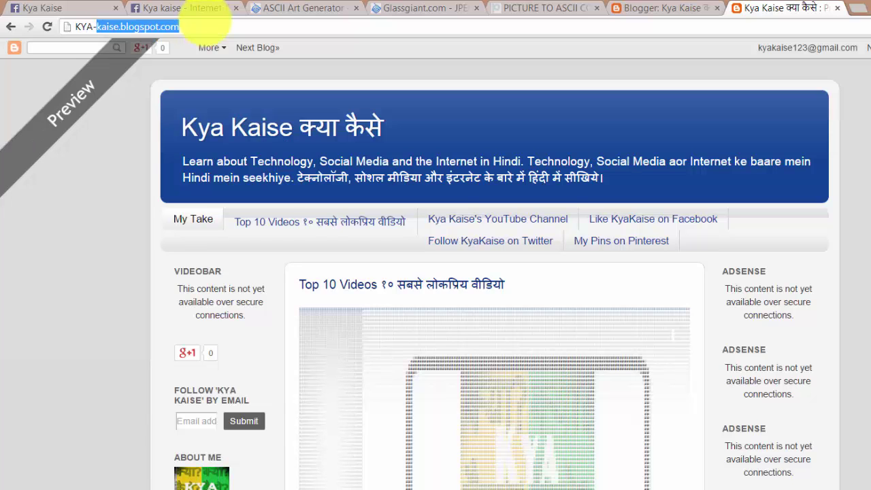
key(Return)
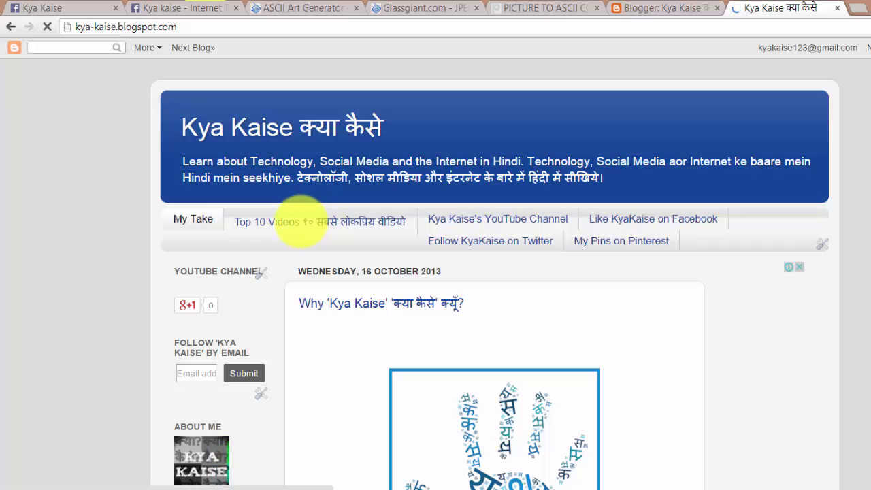
click(300, 221)
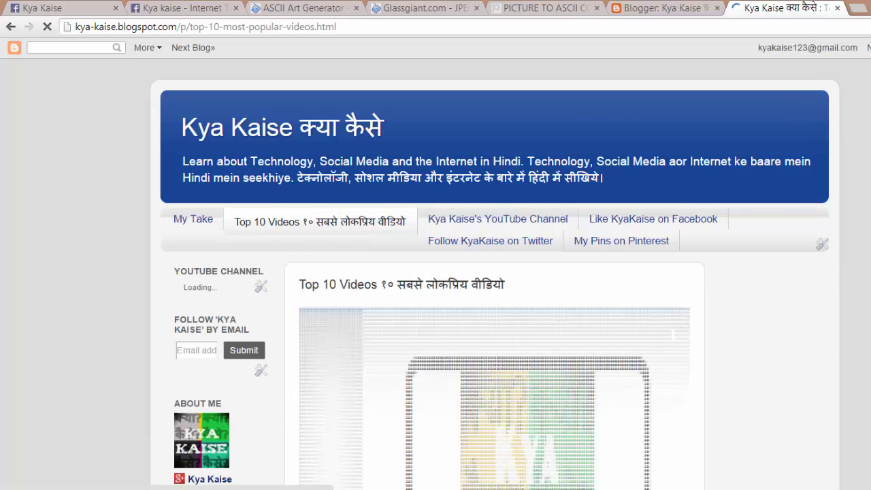
scroll(436, 272, down, 2)
scroll(435, 272, down, 7)
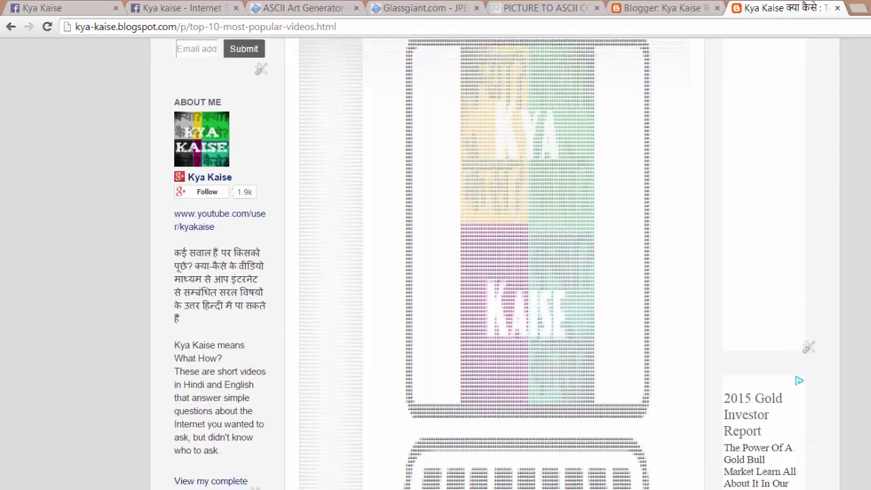
scroll(435, 272, up, 6)
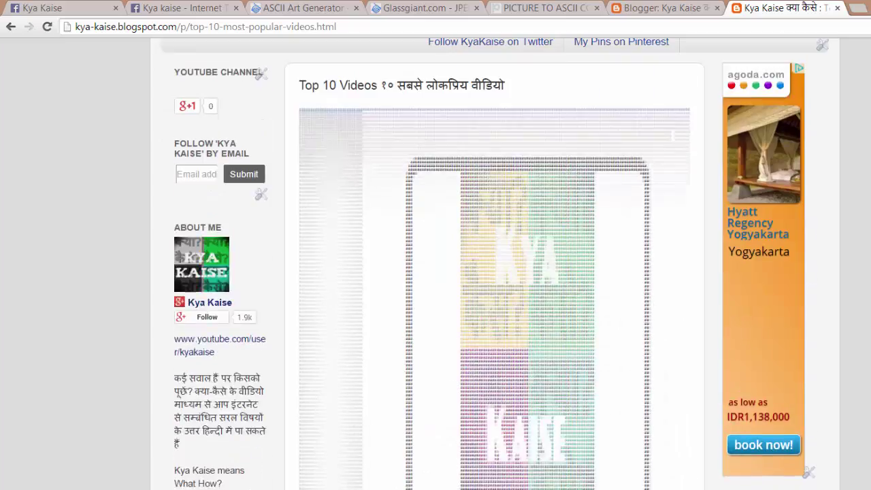
scroll(435, 272, down, 2)
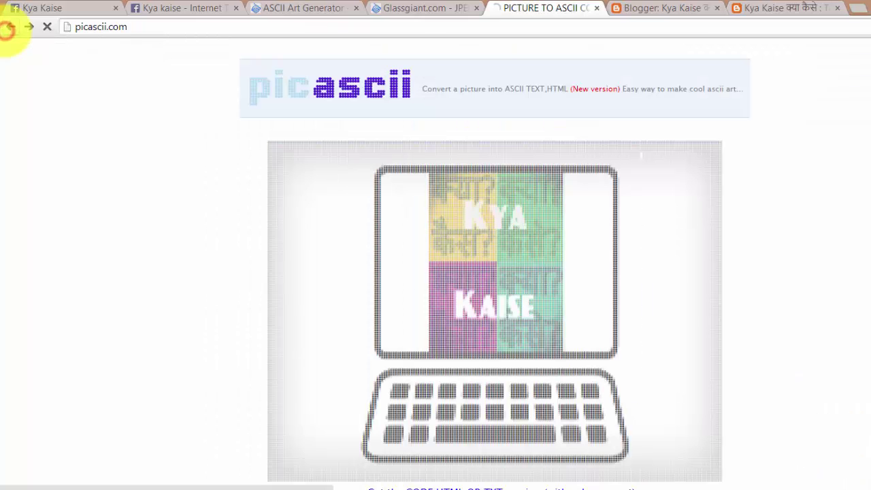
Return to the picascii form, choose the childhood photo from the ASCII Art folder and generate its color ASCII version at size 3.
click(10, 26)
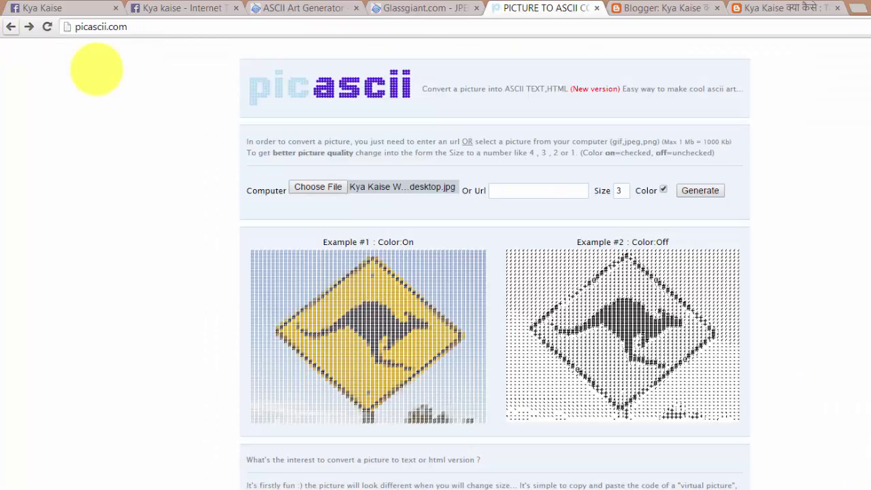
click(324, 191)
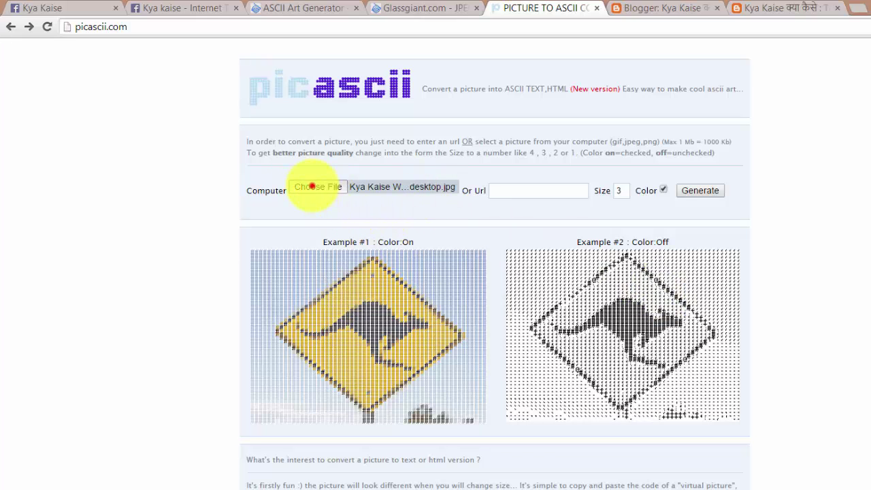
click(314, 186)
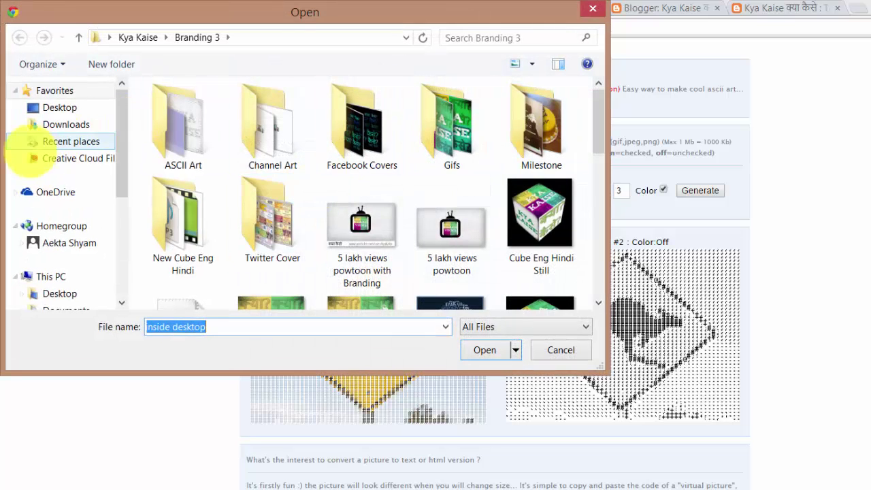
click(47, 142)
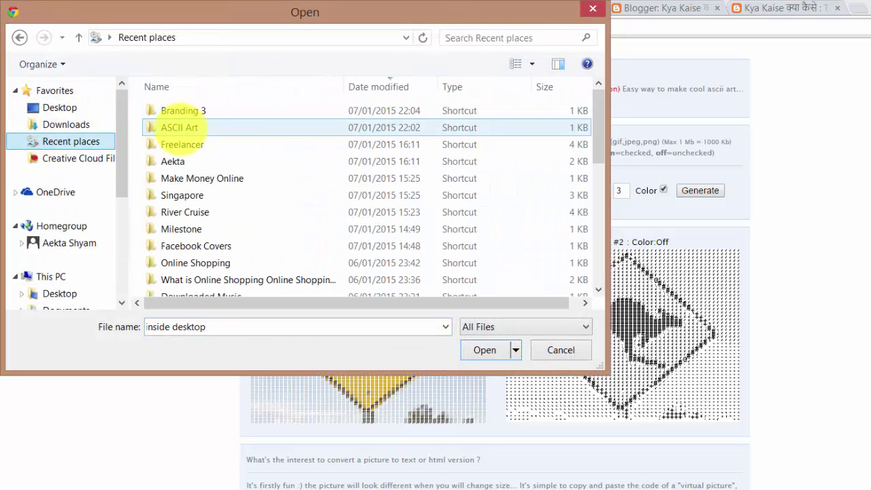
double_click(179, 127)
double_click(176, 122)
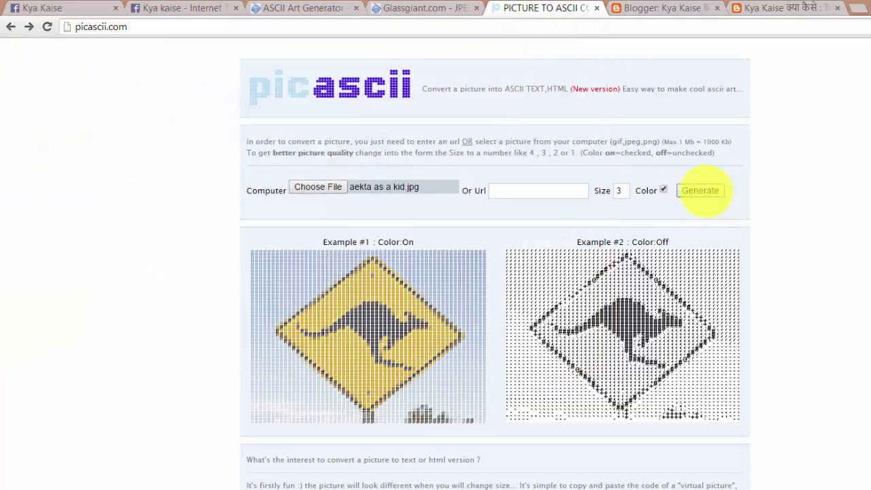
click(702, 190)
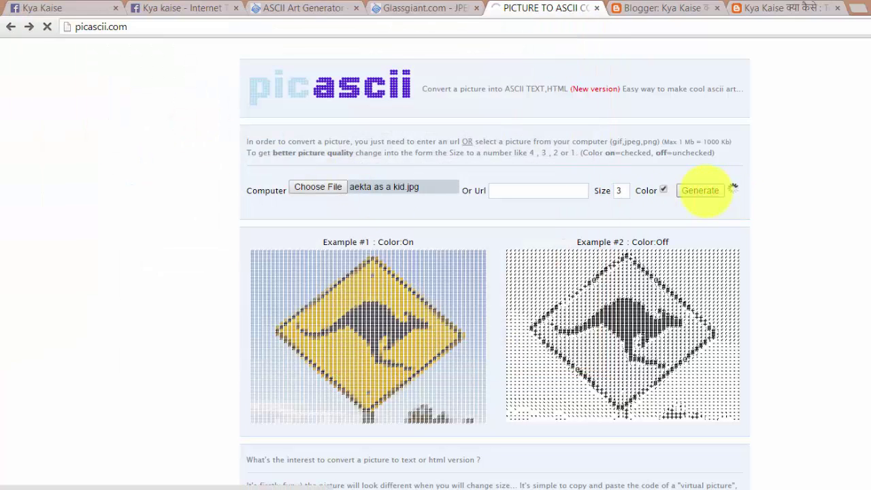